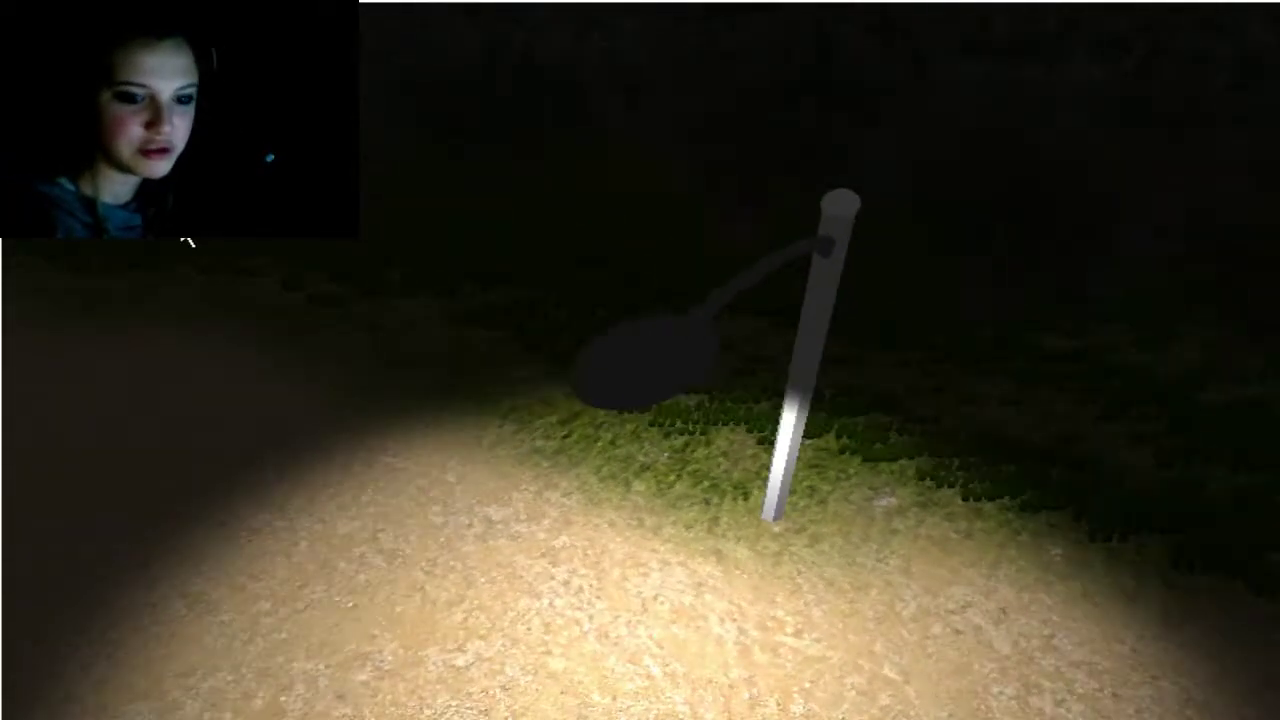
pyautogui.press('f')
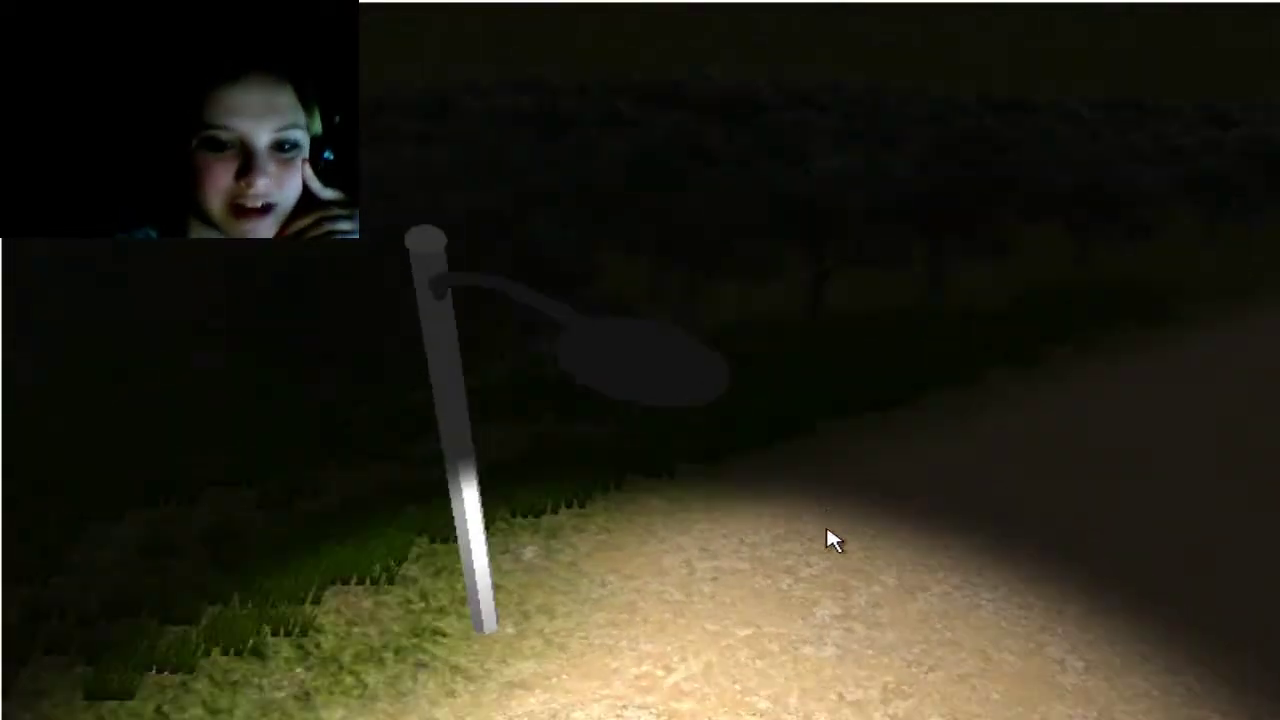
pyautogui.click(409, 657)
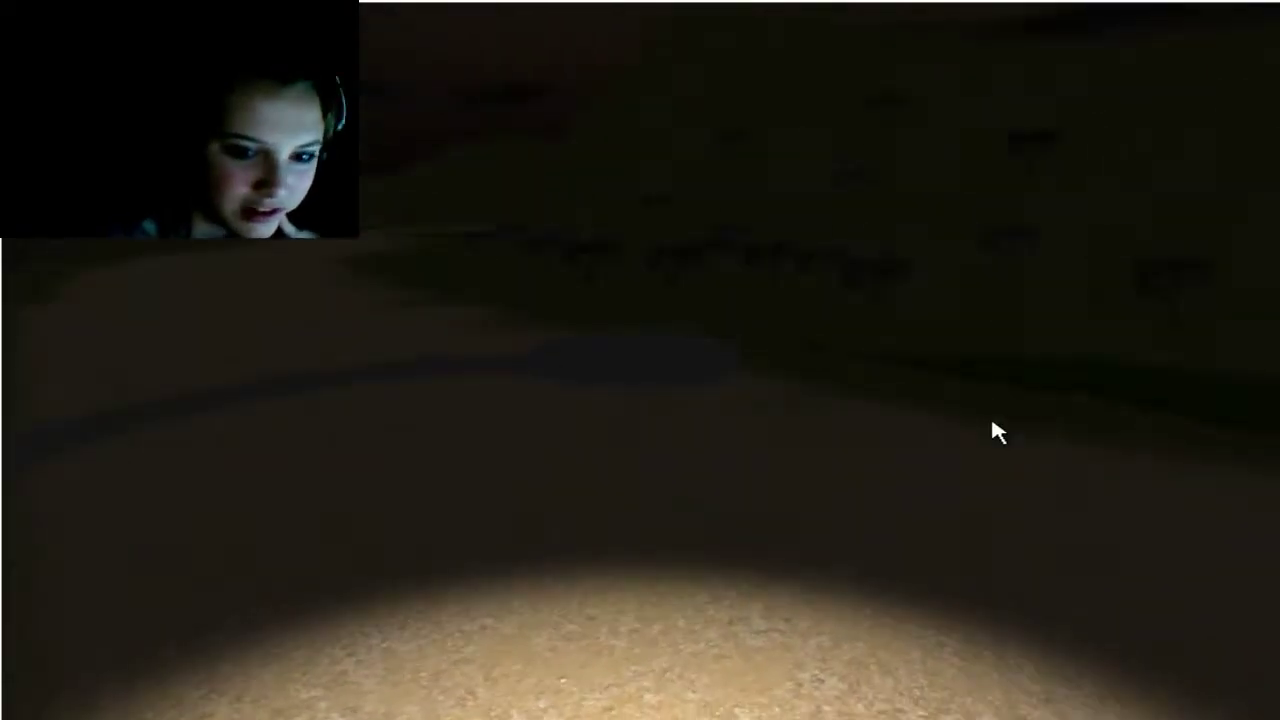
pyautogui.click(1010, 421)
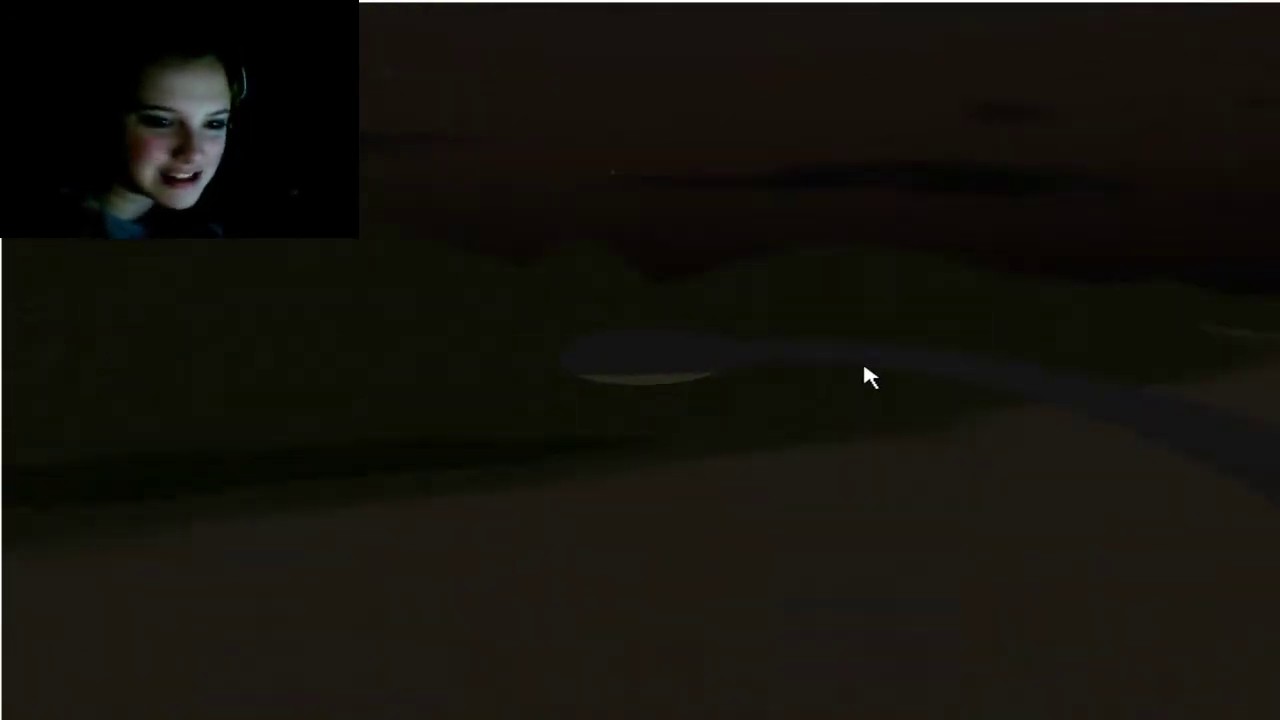
pyautogui.press('f')
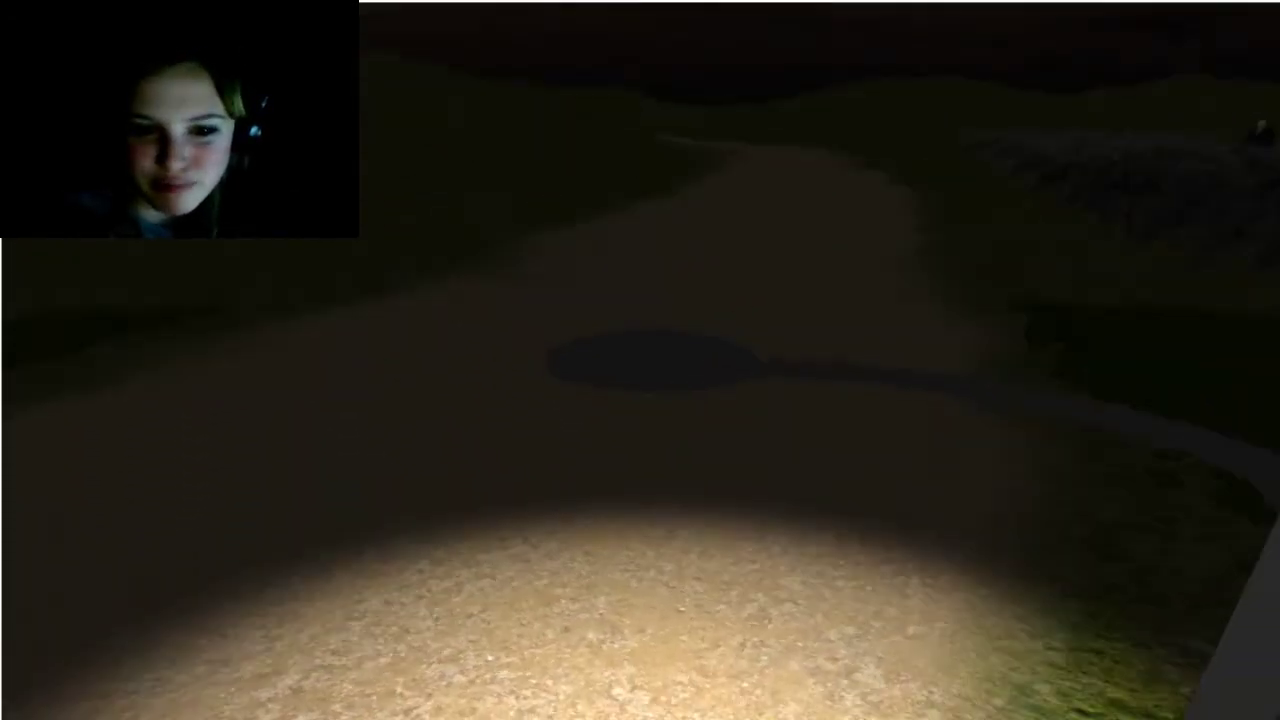